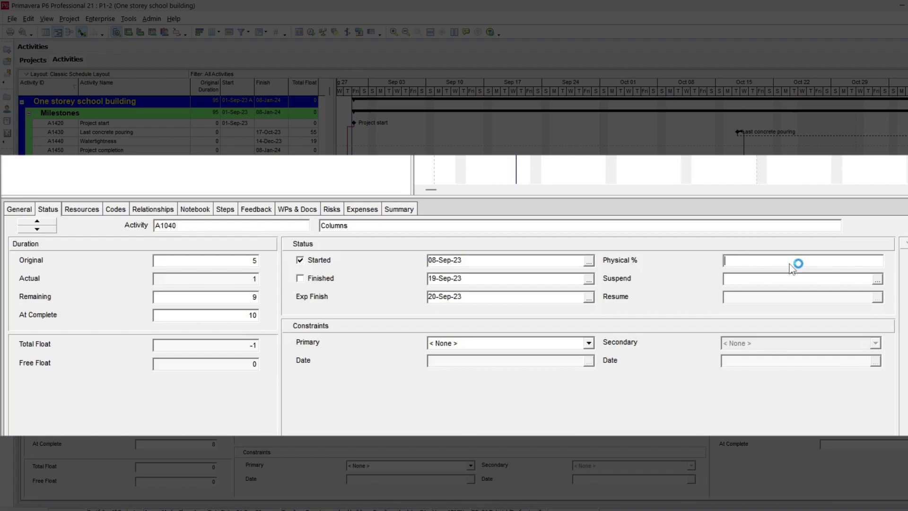
Step: Set the Columns activity's Physical % to 50 and the Roof Beams activity's Units % to 25
text(50)
key(Return)
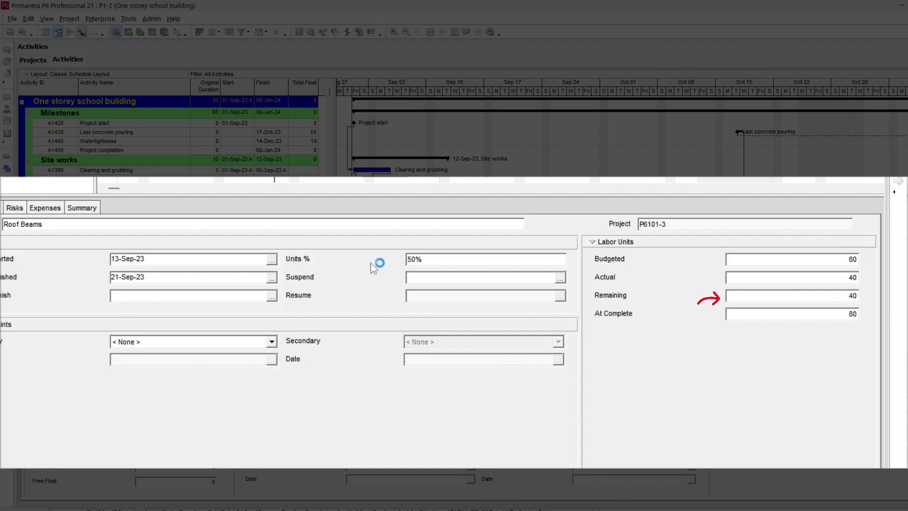
key(Delete)
key(Delete)
key(Delete)
text(25)
key(Return)
key(Delete)
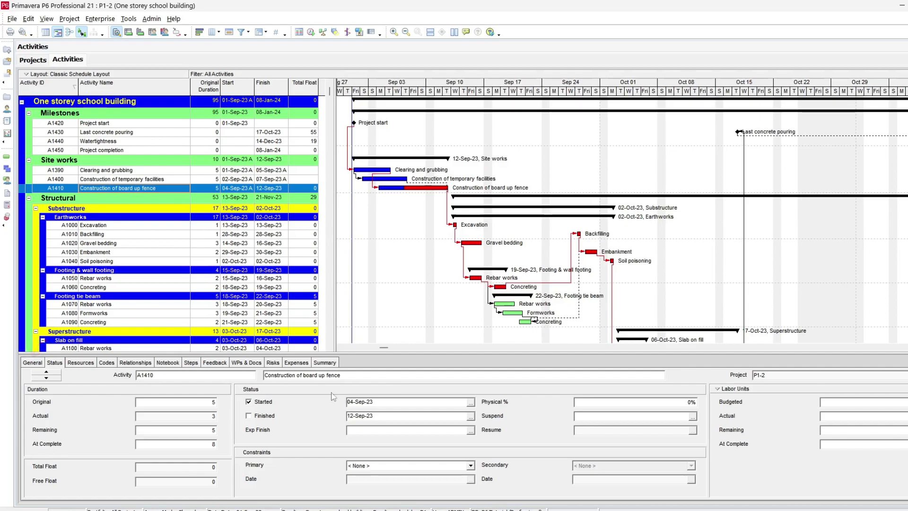
Step: Check the % complete type of Construction of board up fence and set its Physical % to 50
click(31, 363)
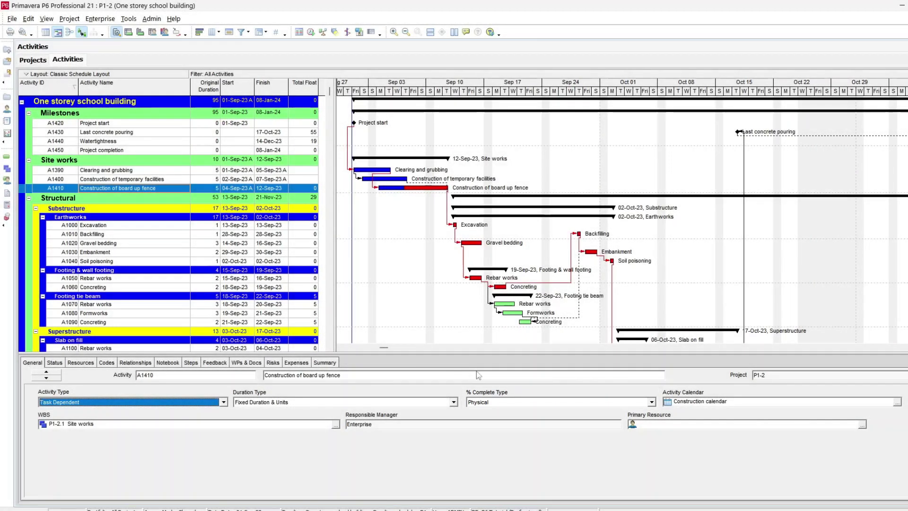
click(516, 401)
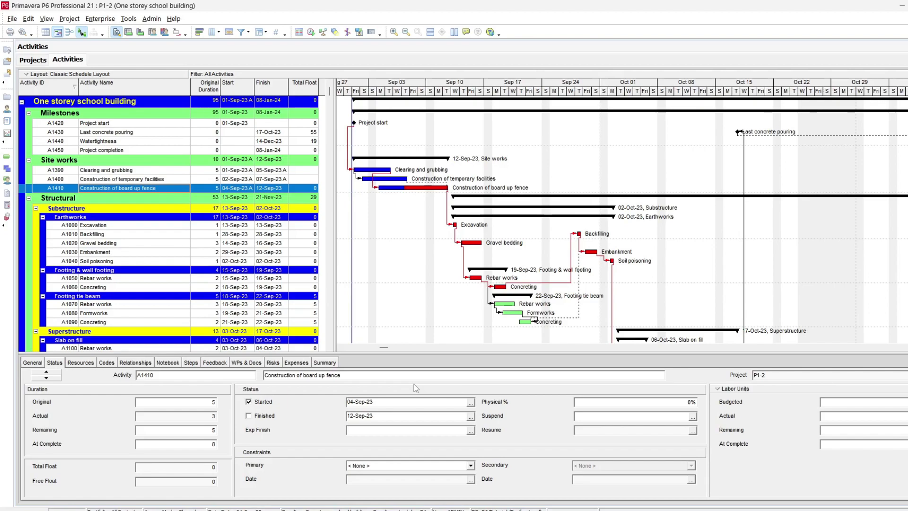
click(614, 402)
key(BackSpace)
key(BackSpace)
text(50)
key(Return)
Step: Set the remaining duration of Construction of board up fence to 2
click(171, 430)
key(BackSpace)
text(2)
key(Return)
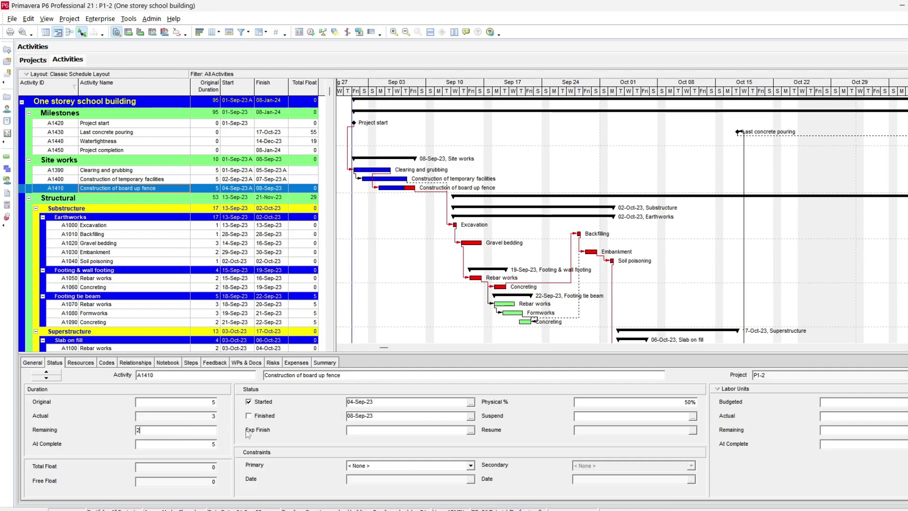
Step: Set the finish date of Construction of board up fence to 07-Sep-23
click(473, 416)
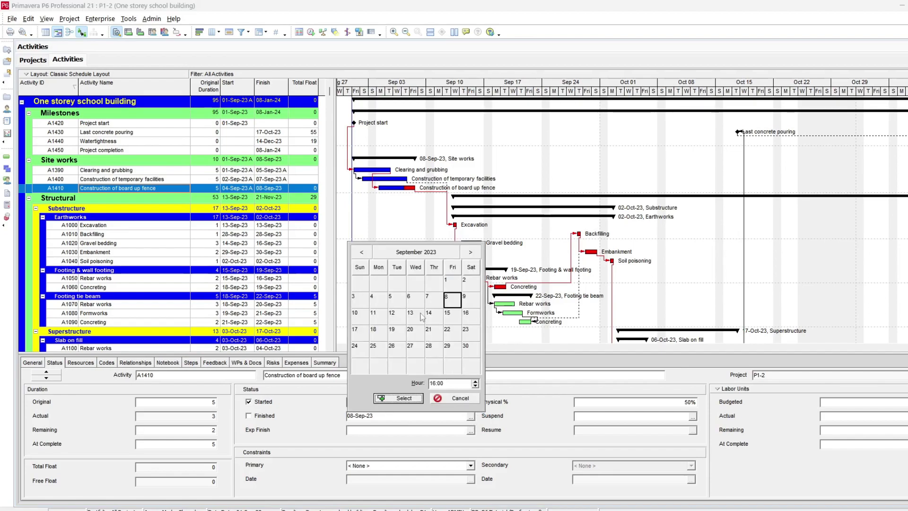
click(431, 303)
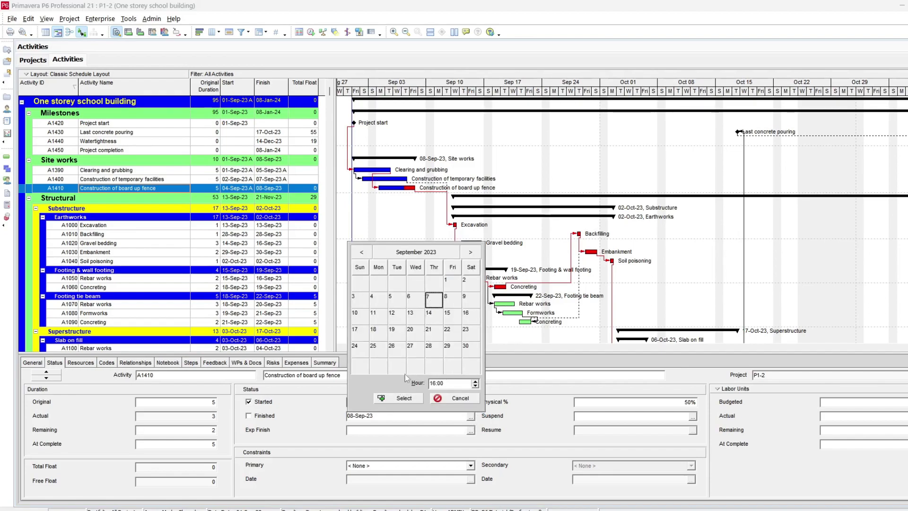
click(398, 398)
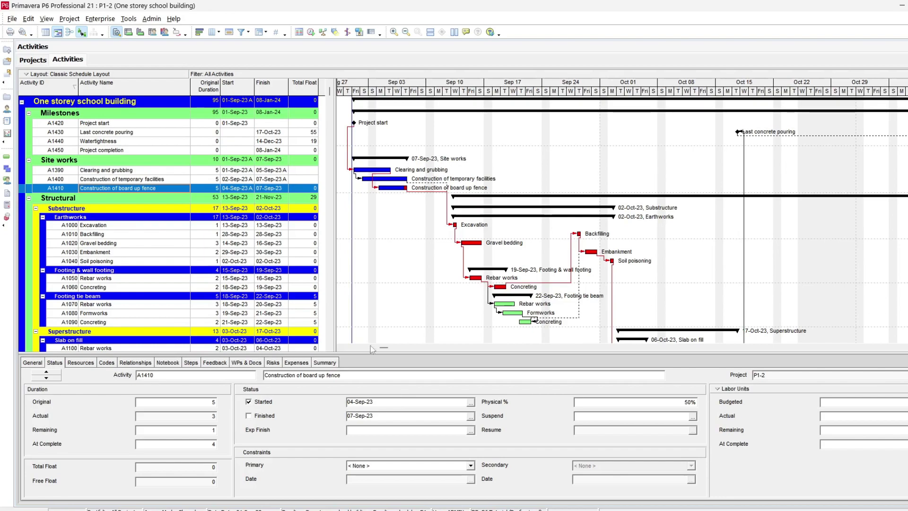
Step: Mark the Excavation activity as started, with an actual start date of 06-Sep-23
click(197, 226)
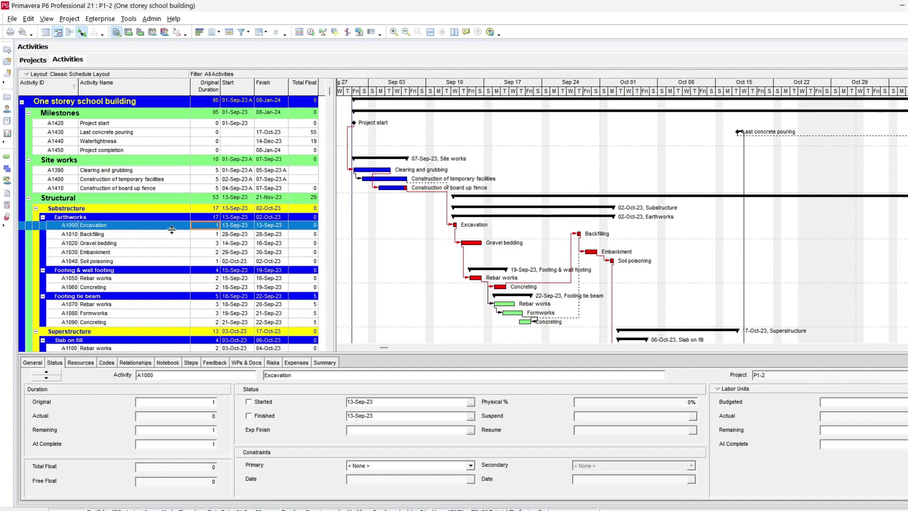
click(264, 403)
click(470, 402)
click(410, 286)
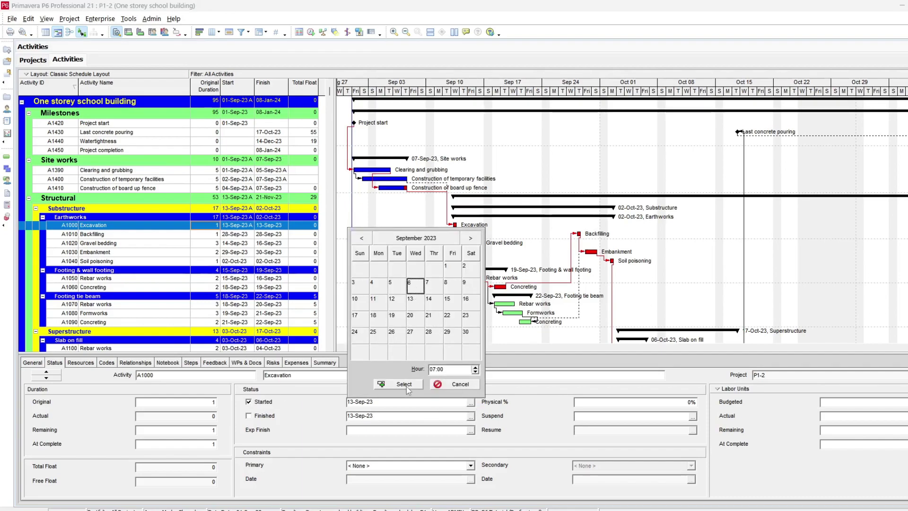
click(405, 384)
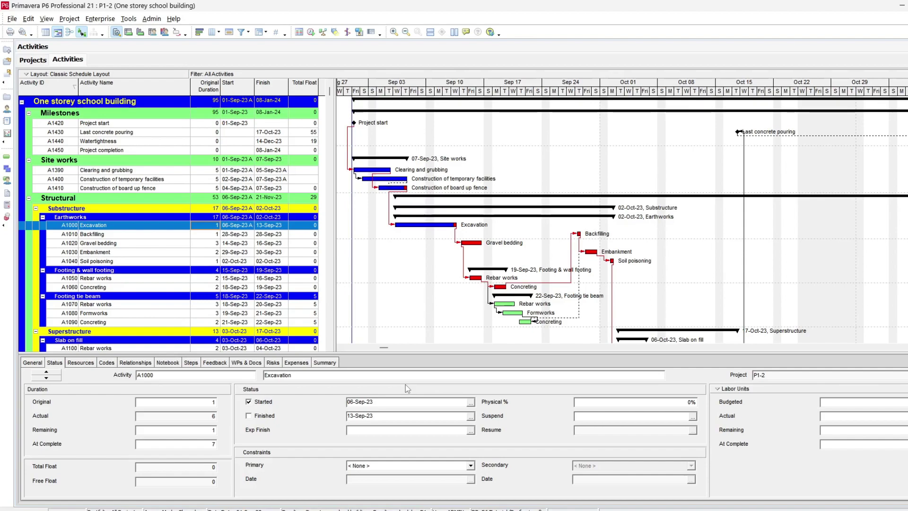
Step: Set the Excavation activity's Physical % to 25 and its remaining duration to 3
click(617, 401)
key(BackSpace)
key(BackSpace)
text(25%)
click(178, 430)
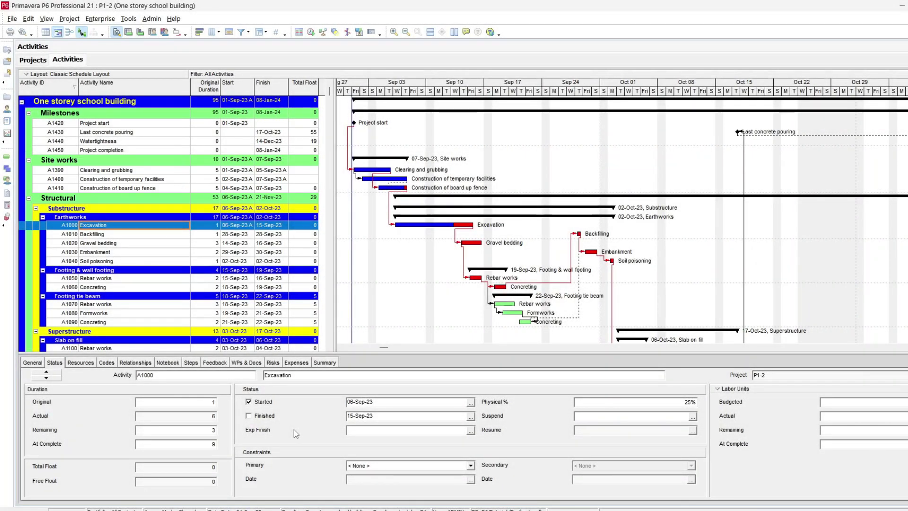
Step: Change the relationship type between Construction of board up fence and its predecessor Clearing and grubbing to SS
click(201, 189)
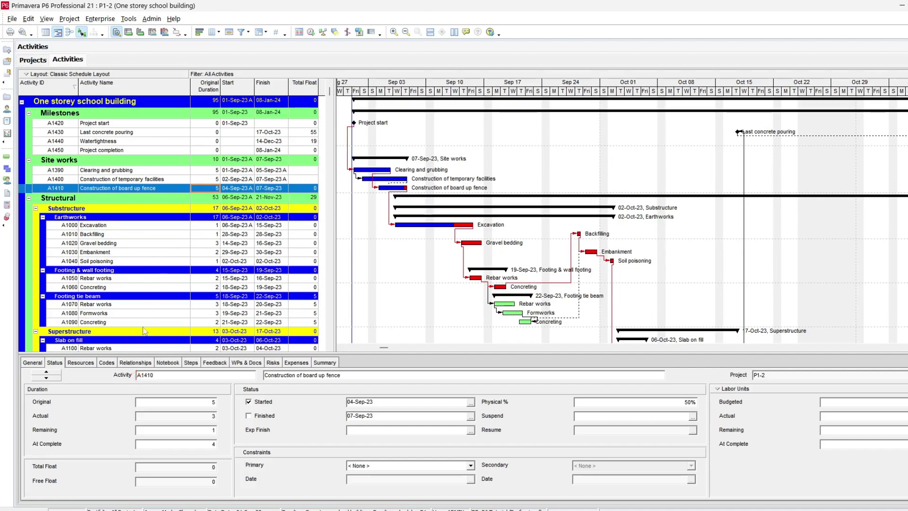
click(135, 363)
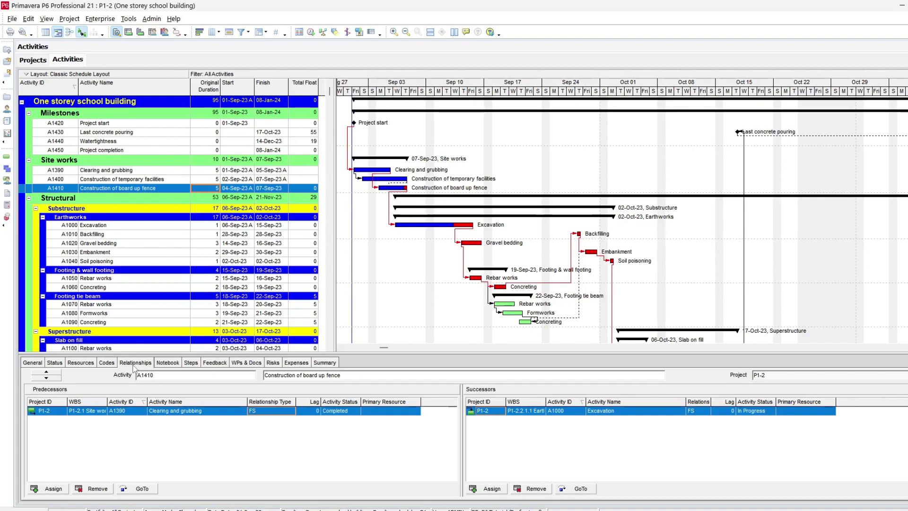
click(260, 411)
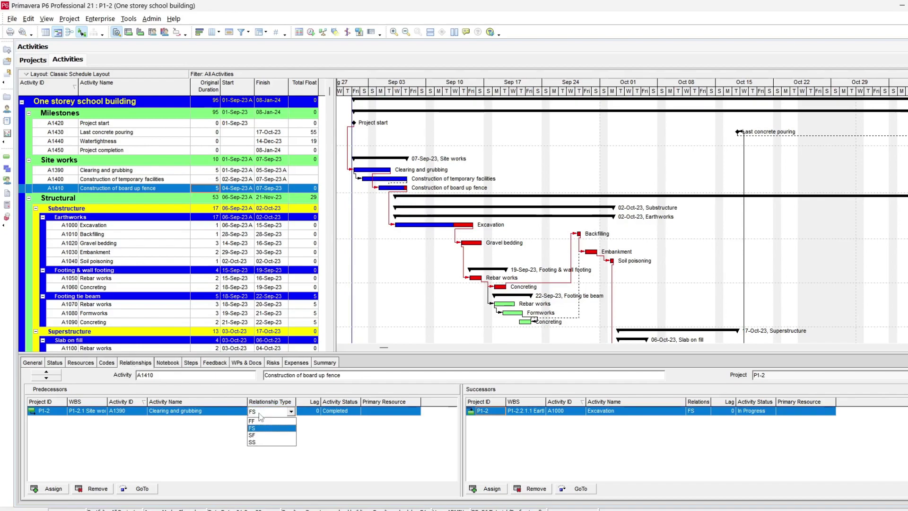
click(258, 442)
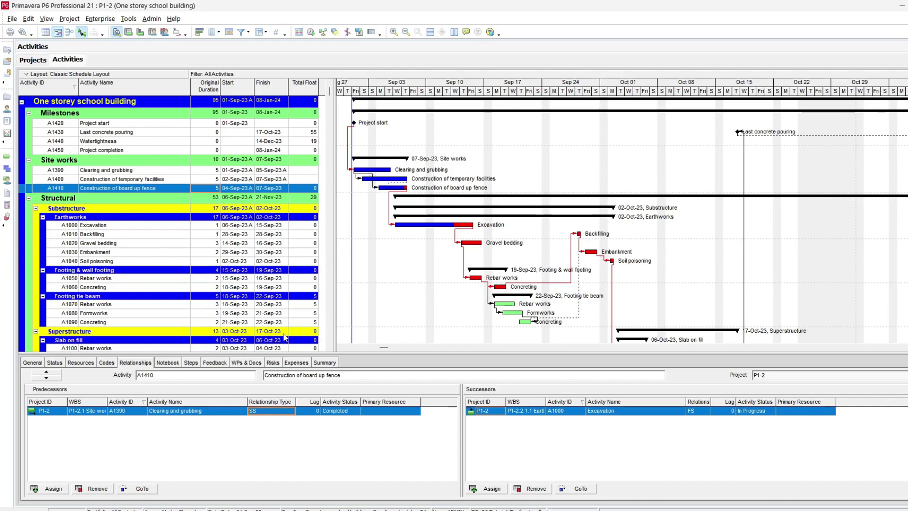
Step: Change the relationship type of both Excavation predecessors, Construction of temporary facilities and Construction of board up fence, to SS
click(252, 226)
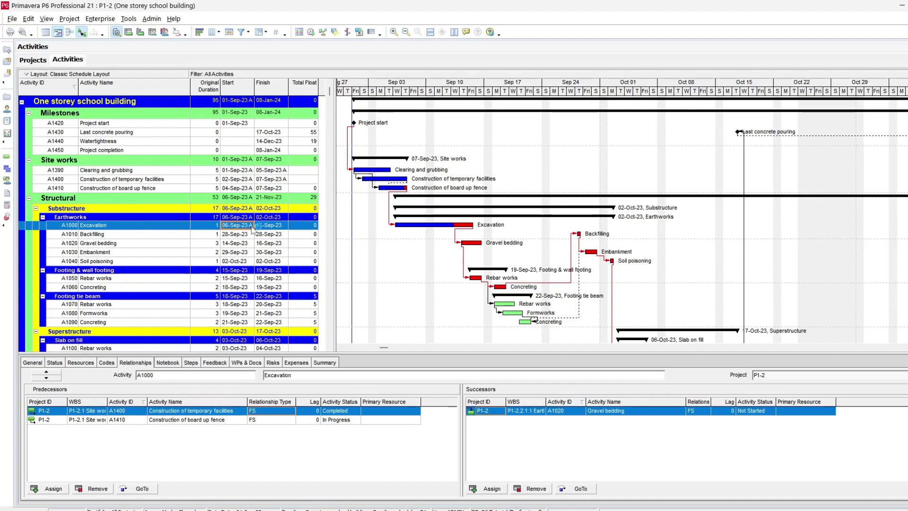
click(261, 412)
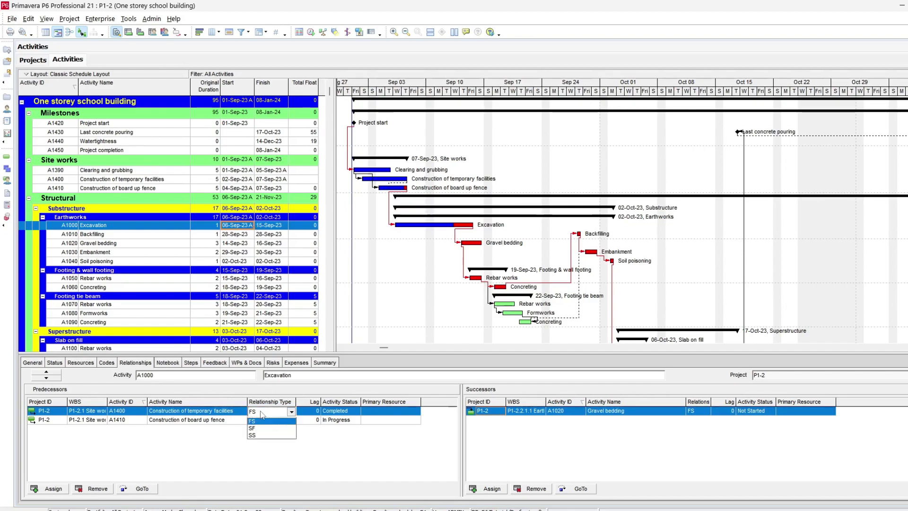
click(261, 442)
click(261, 420)
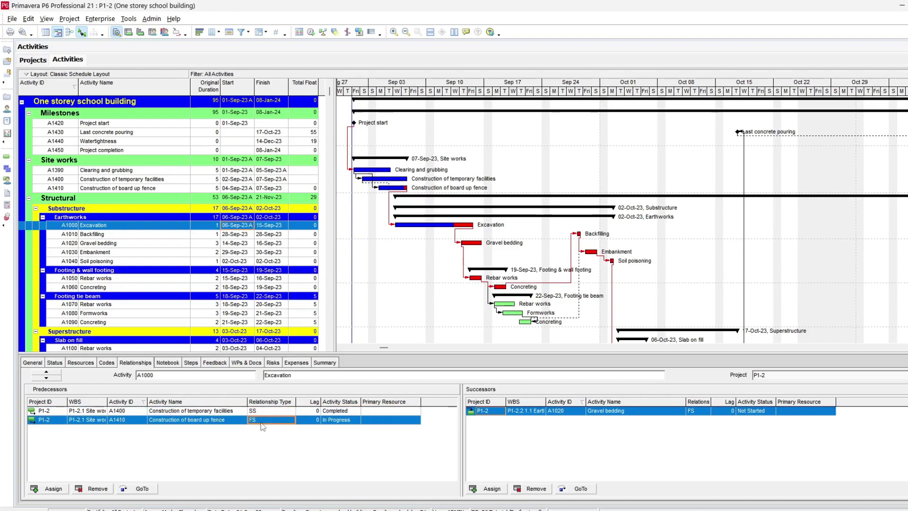
click(258, 451)
Step: Mark the Project start milestone as started on 01-Sep-23
click(157, 124)
click(57, 363)
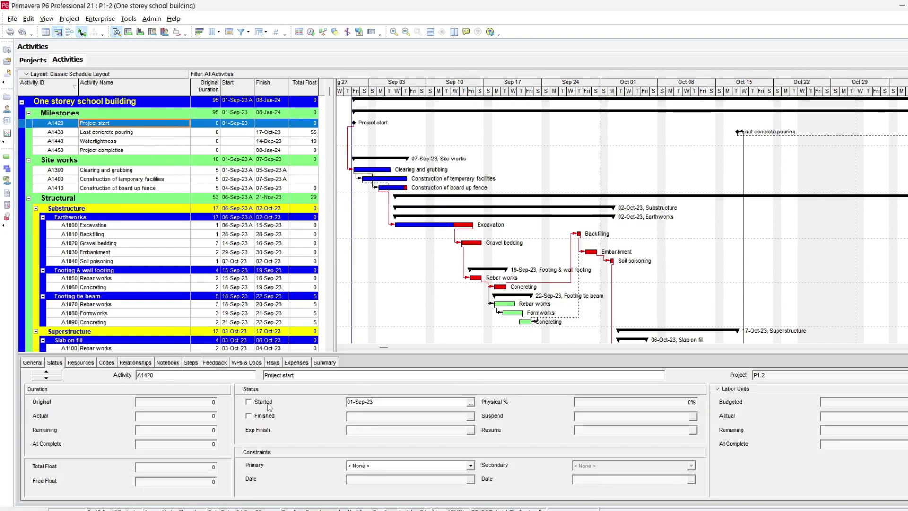
click(263, 402)
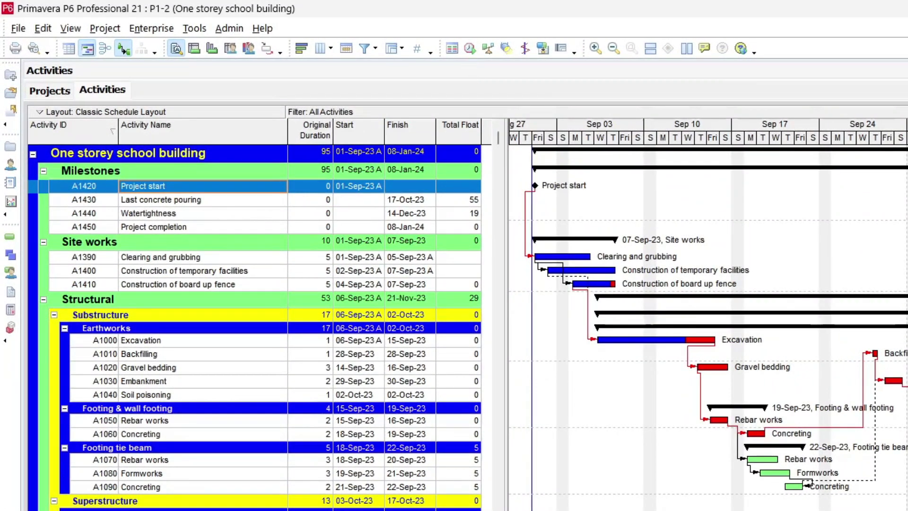
Step: Schedule the project with a selected data date of 08-Sep-23 16:00 applied to all open projects
click(471, 48)
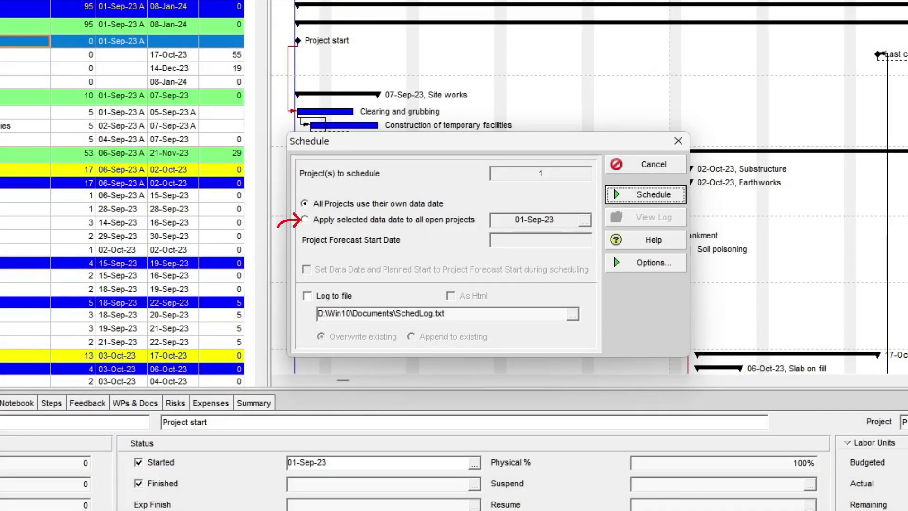
click(336, 218)
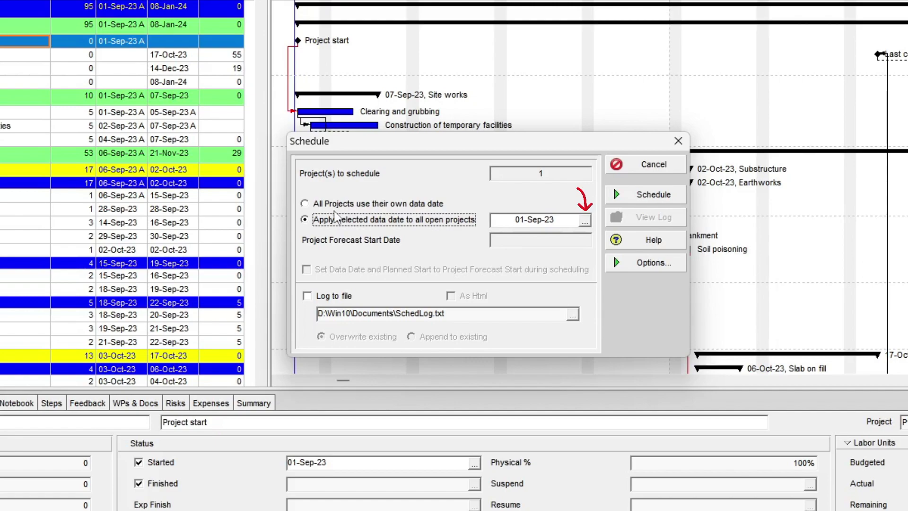
click(586, 222)
click(645, 323)
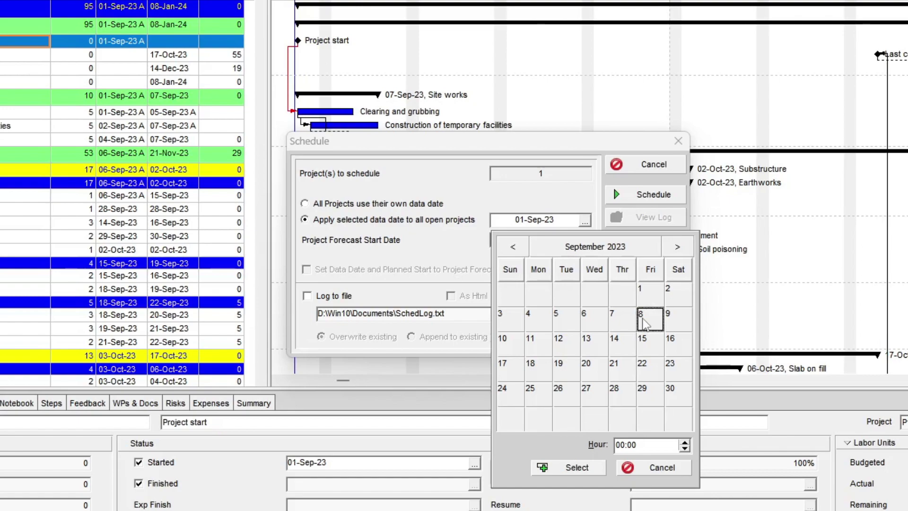
click(638, 444)
text(16)
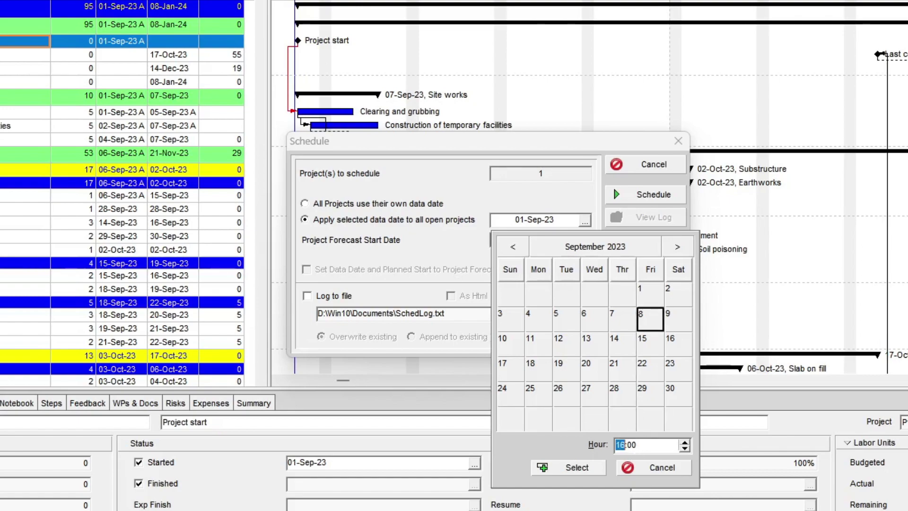
click(577, 468)
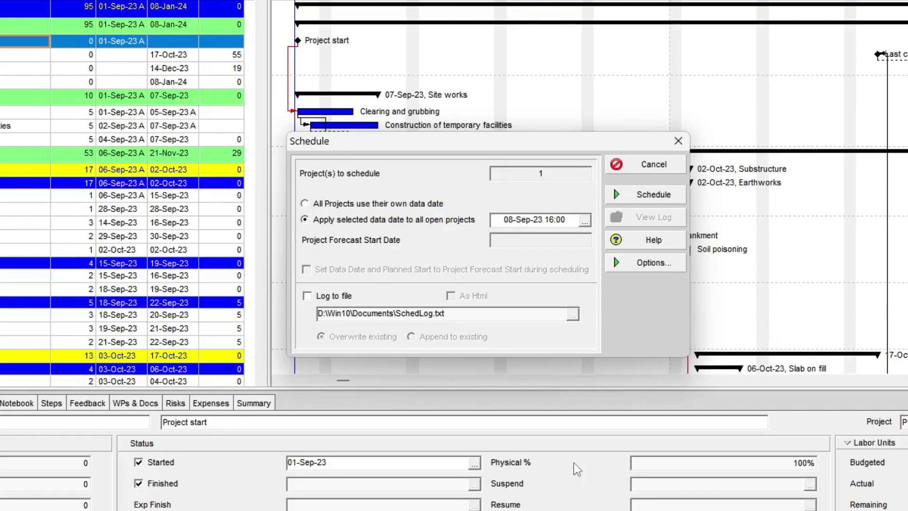
click(661, 195)
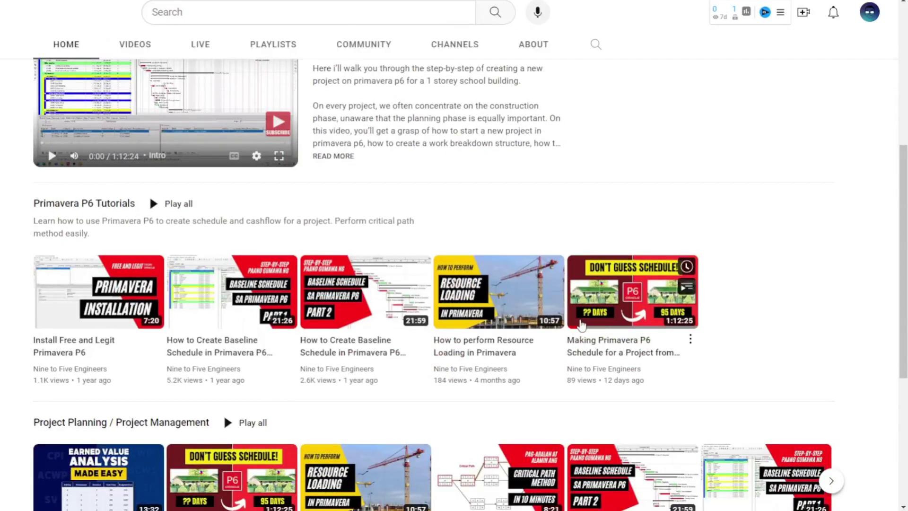
scroll(582, 325, down, 5)
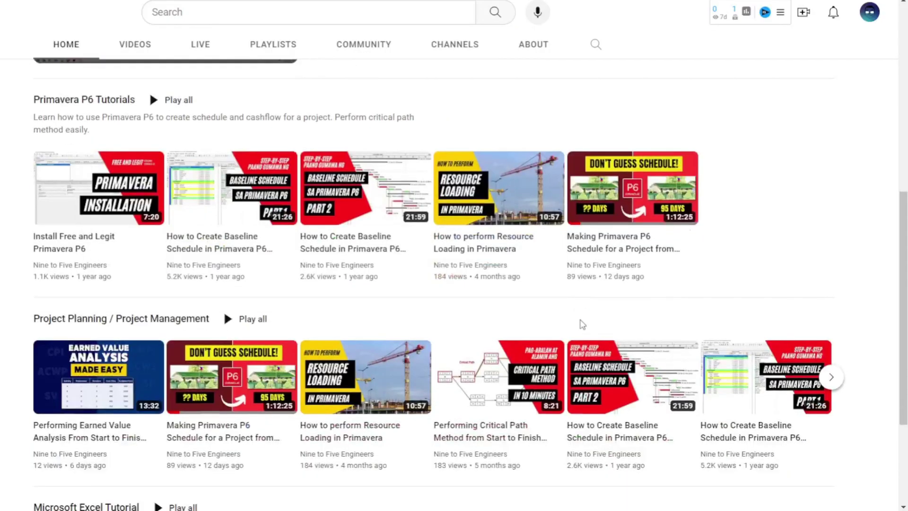
scroll(582, 324, down, 2)
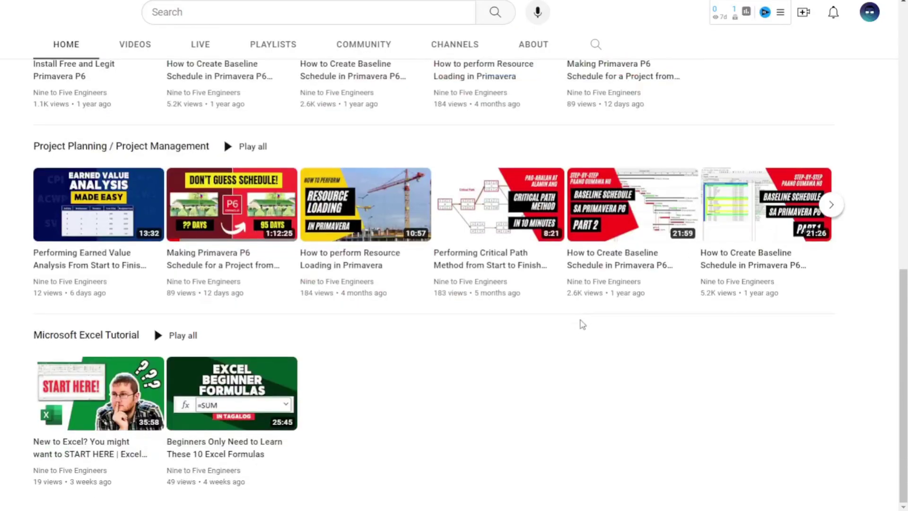